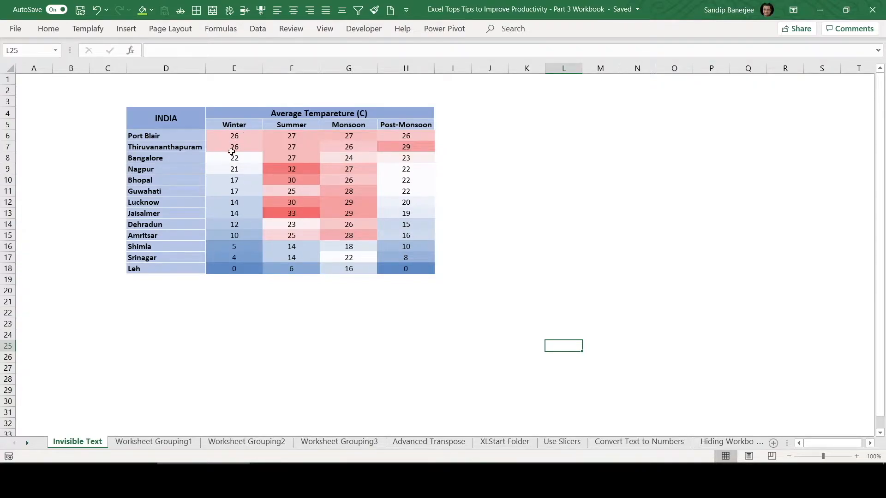
pyautogui.hotkey('ctrl', 'z')
pyautogui.click(251, 312)
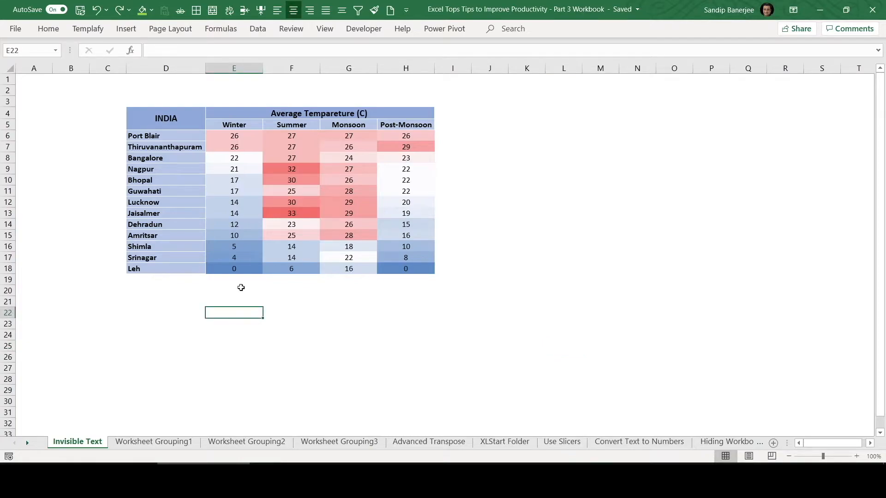
# Step: Try deleting the temperature values in E6:H18, and undo the deletion
pyautogui.click(240, 136)
pyautogui.moveTo(240, 137); pyautogui.dragTo(408, 268)
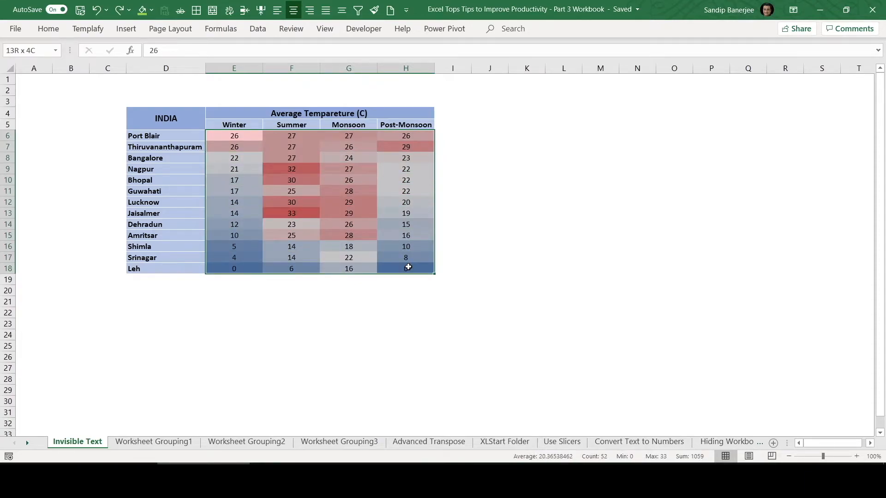
pyautogui.moveTo(234, 135); pyautogui.dragTo(420, 270)
pyautogui.moveTo(421, 270); pyautogui.dragTo(420, 269)
pyautogui.press('Delete')
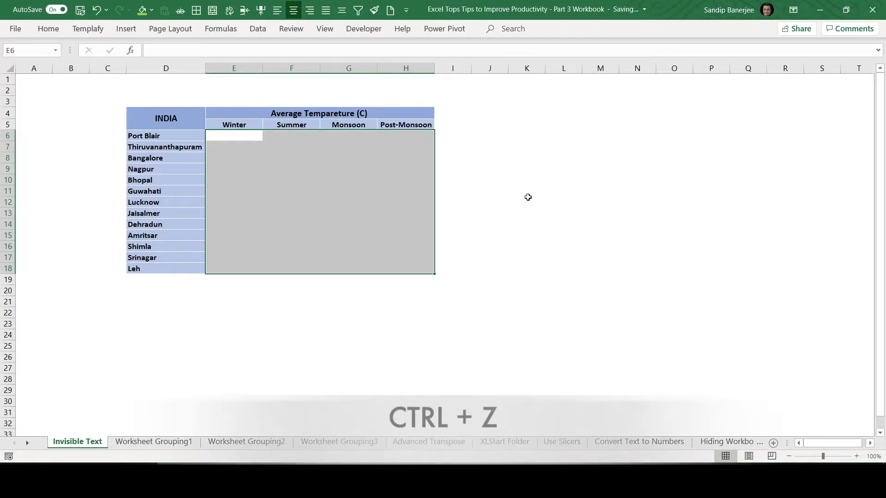
pyautogui.hotkey('ctrl', 'z')
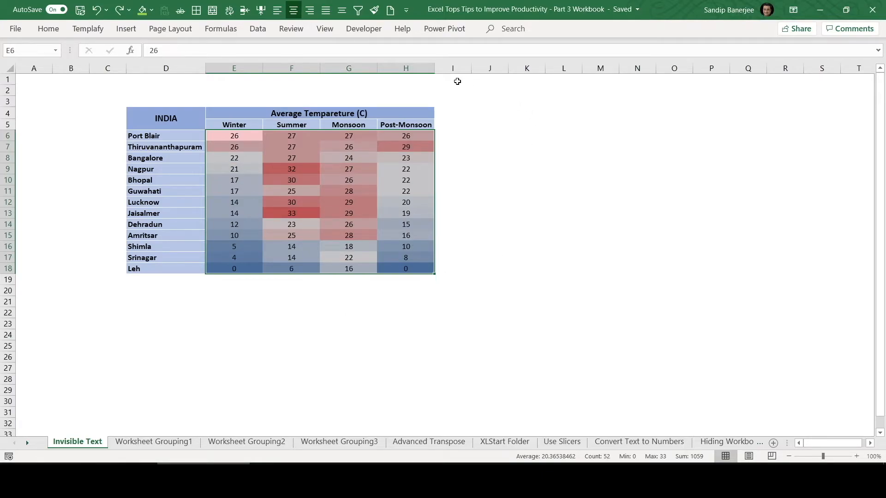
pyautogui.moveTo(234, 134); pyautogui.dragTo(406, 270)
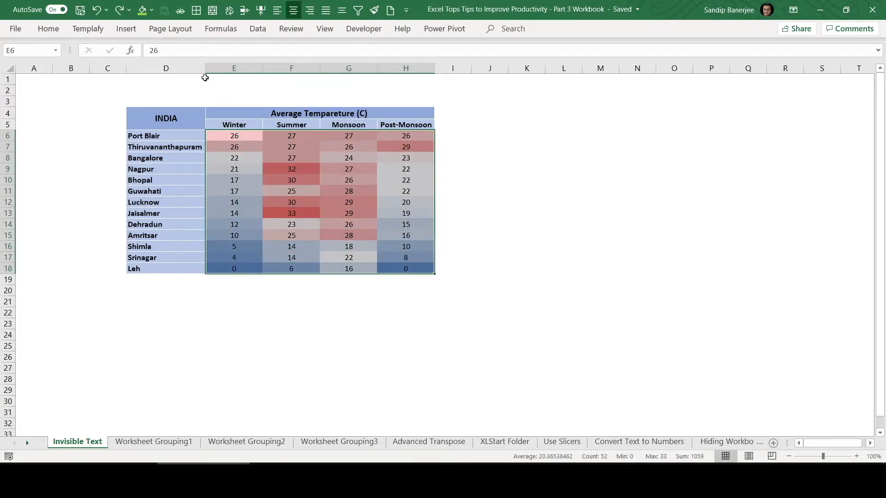
pyautogui.click(49, 27)
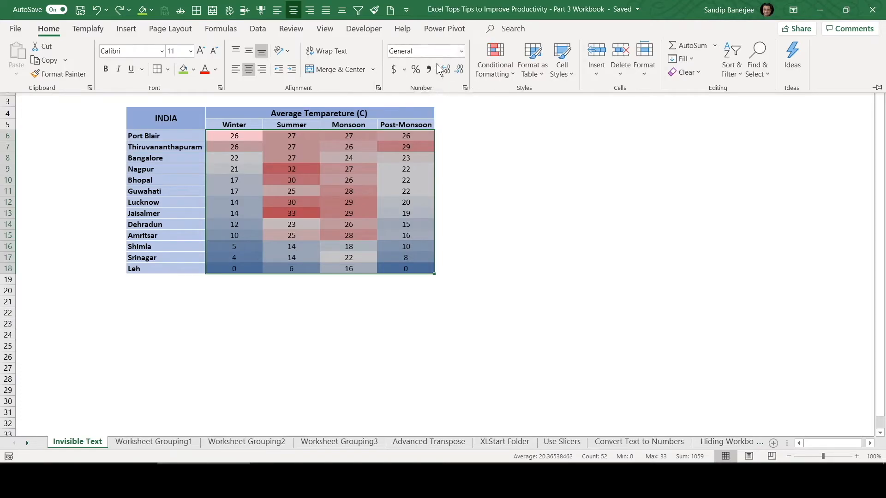
pyautogui.click(460, 52)
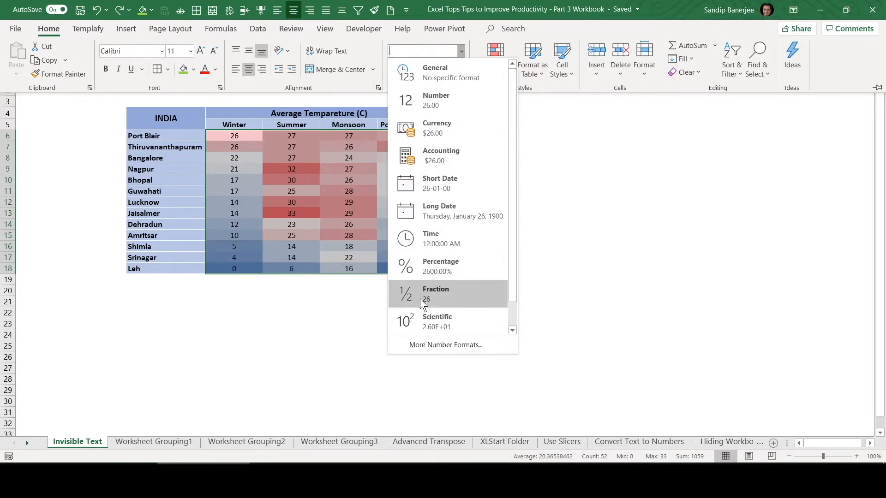
pyautogui.press('ctrl')
pyautogui.press('ctrl')
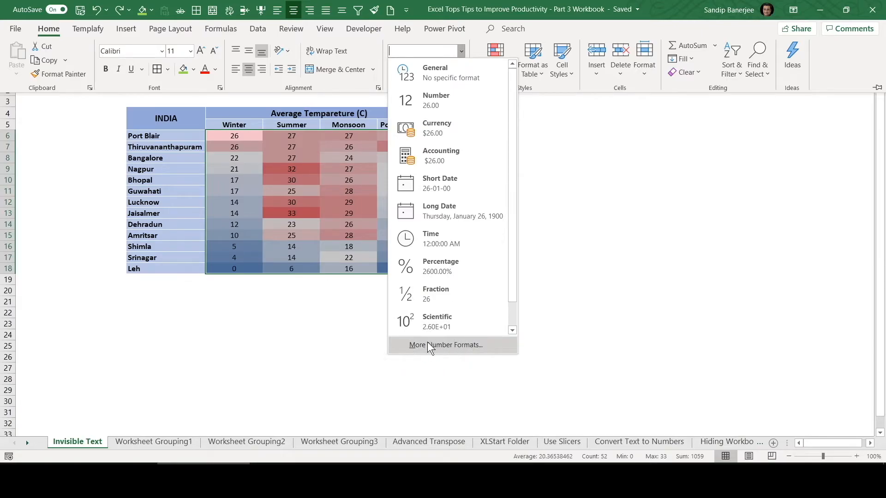
pyautogui.click(430, 345)
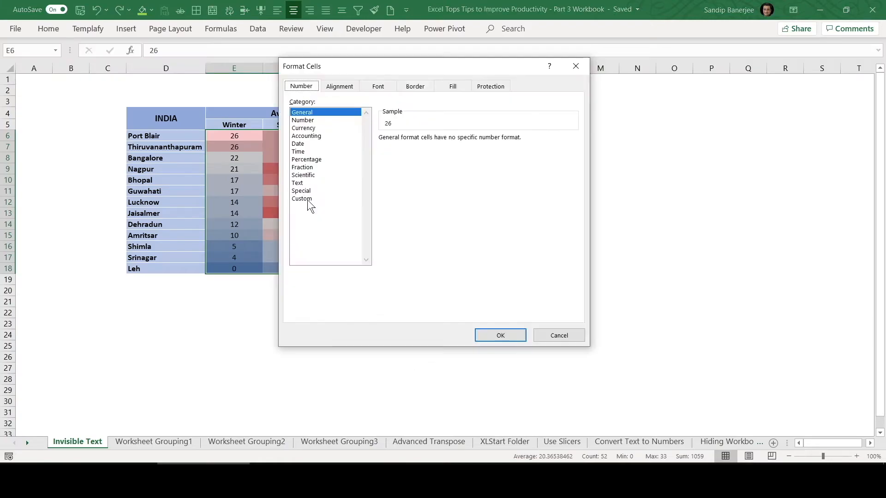
pyautogui.click(307, 199)
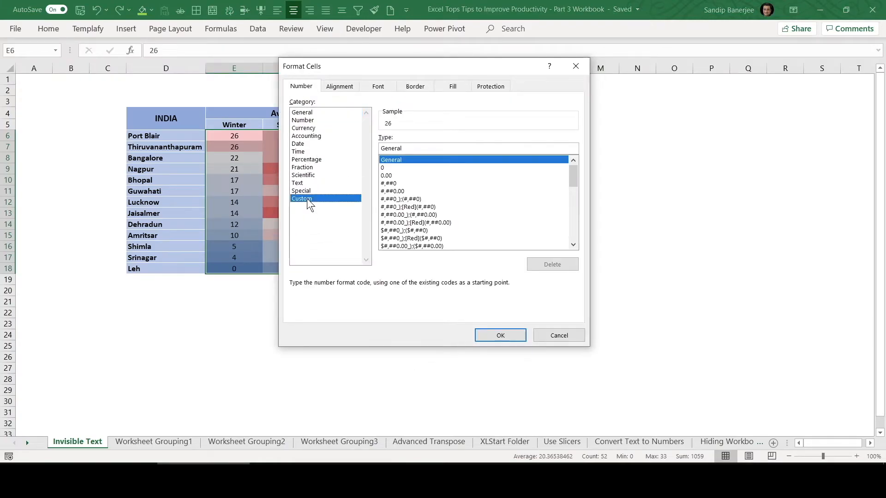
pyautogui.click(558, 336)
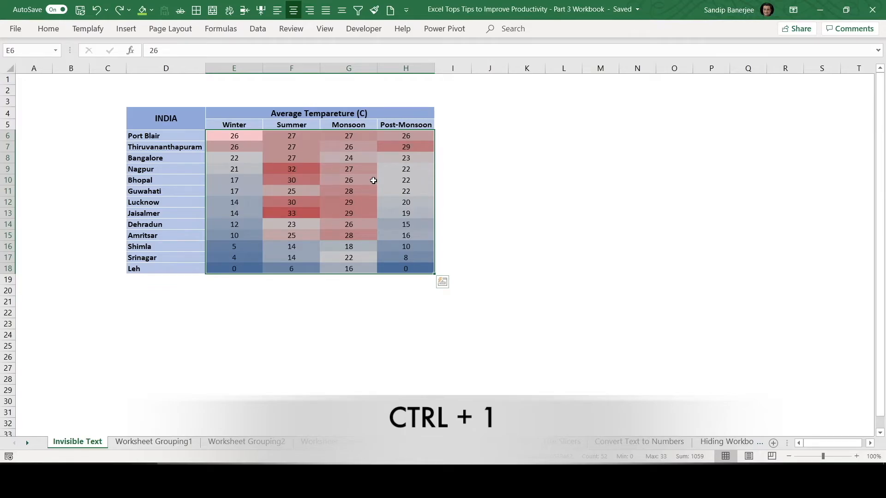
# Step: Hide the temperature values in E6:H18 by applying the custom number format ;;; to the cells
pyautogui.hotkey('ctrl', '1')
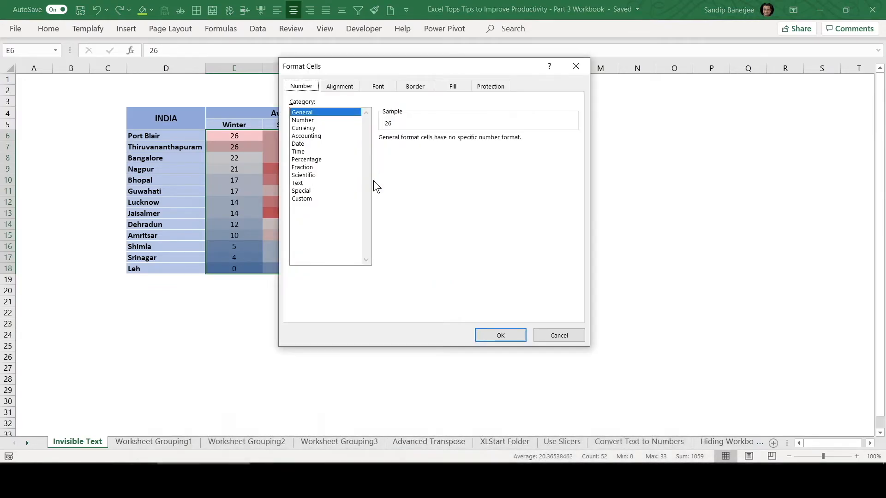
pyautogui.click(305, 199)
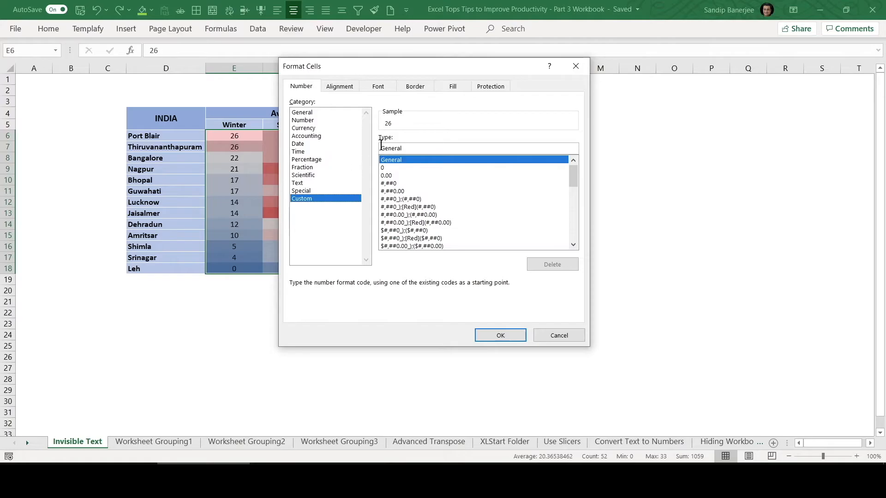
pyautogui.moveTo(400, 148); pyautogui.dragTo(376, 146)
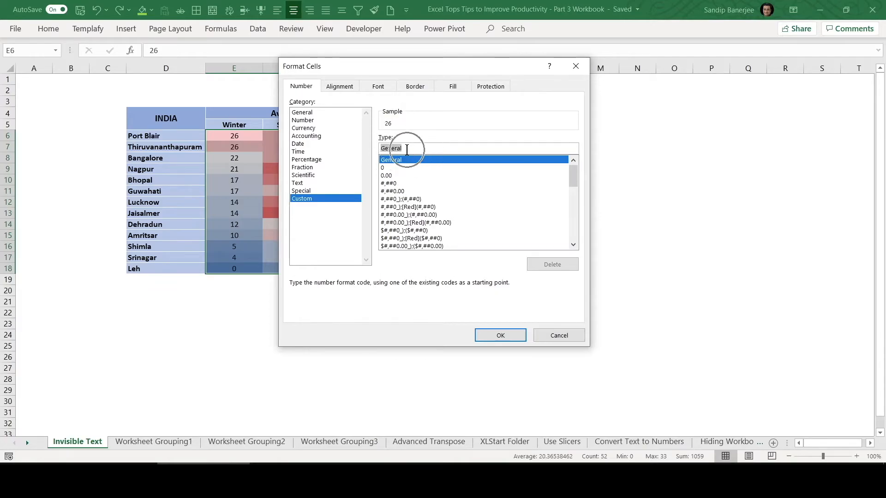
pyautogui.press('Delete')
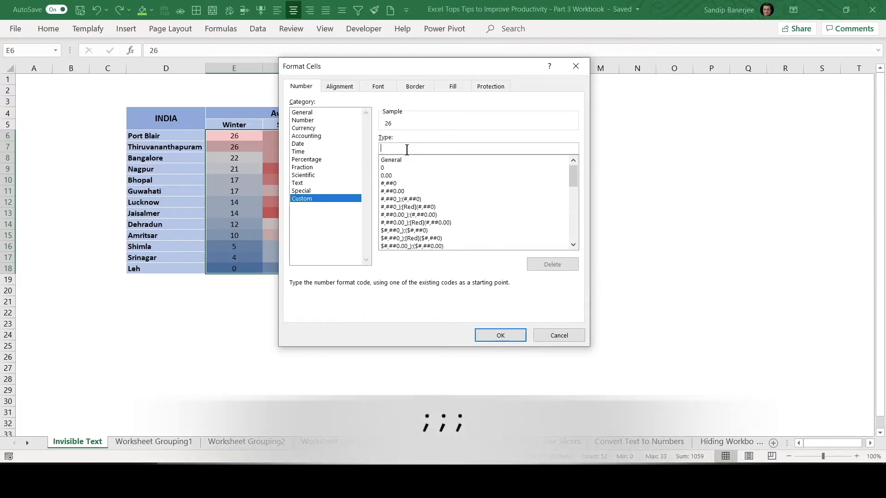
pyautogui.write(';;;')
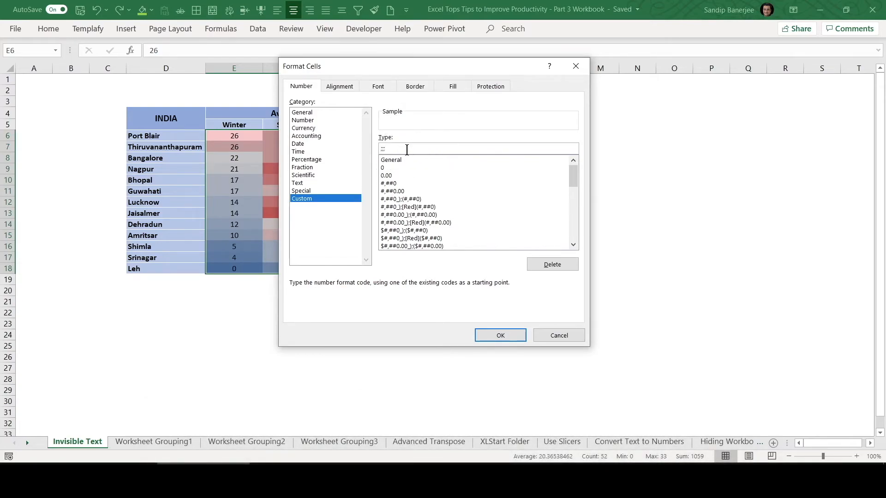
pyautogui.click(485, 334)
pyautogui.click(484, 333)
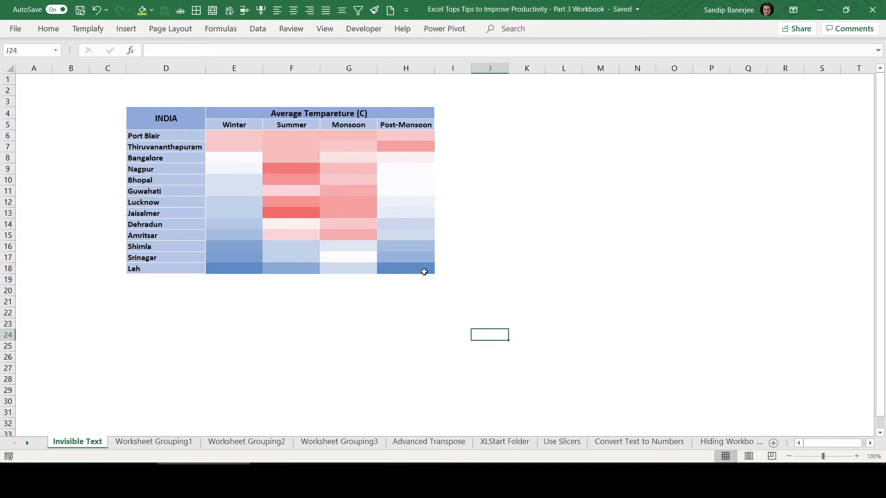
# Step: Check the underlying content of the hidden Winter cell for Thiruvananthapuram, E7
pyautogui.click(238, 148)
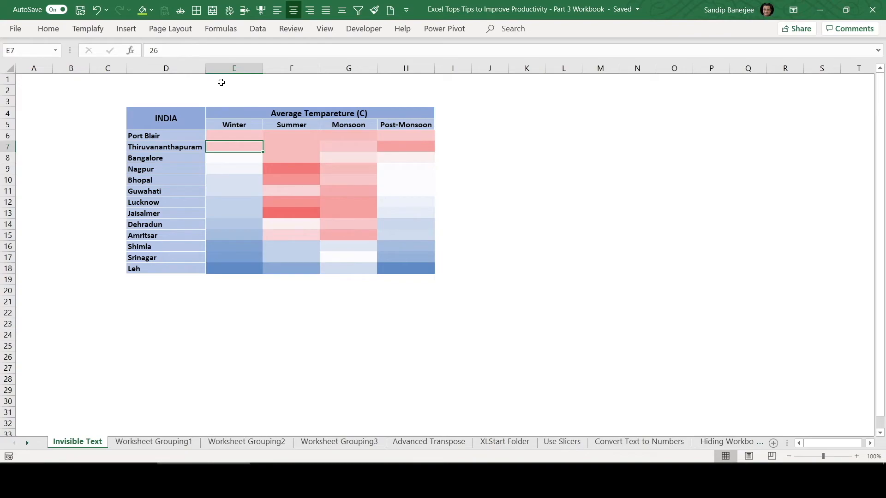
pyautogui.click(424, 335)
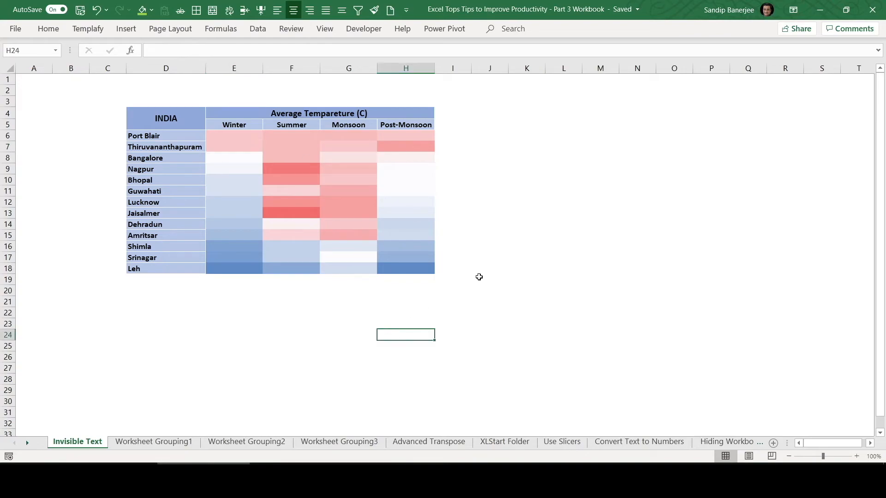
pyautogui.click(479, 277)
pyautogui.click(490, 205)
pyautogui.click(494, 145)
pyautogui.click(494, 122)
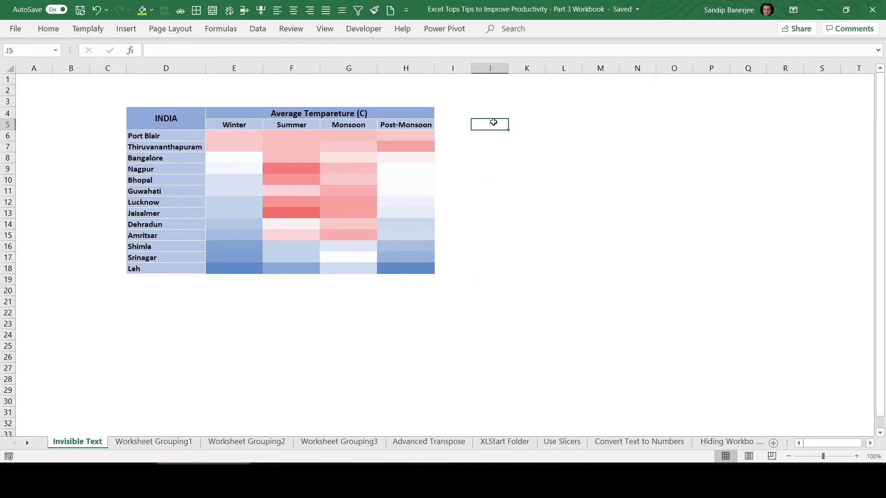
pyautogui.click(493, 100)
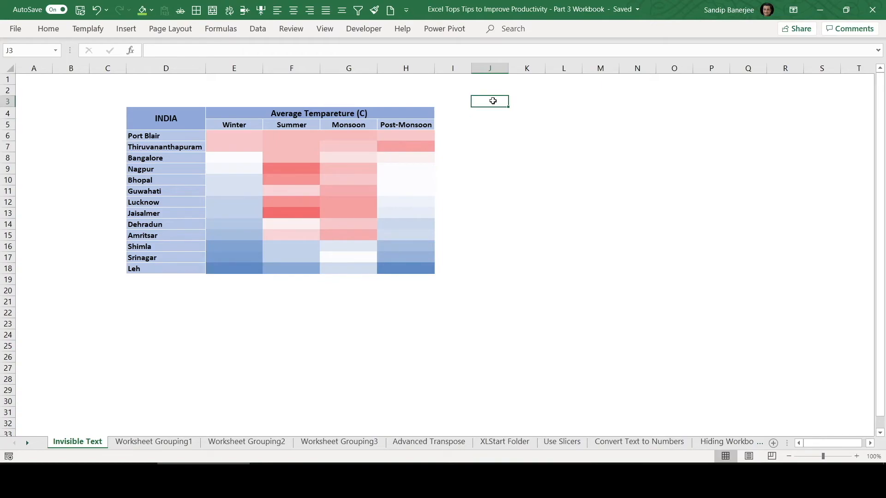